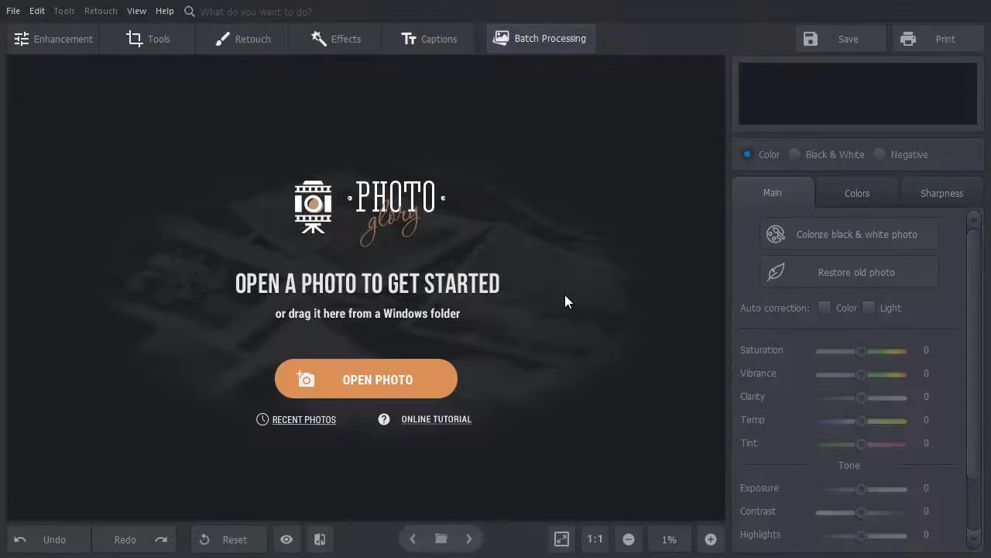
# Step: Open photo 1 from Pictures, apply Restore old photo, and compare the result with the original
pyautogui.click(405, 381)
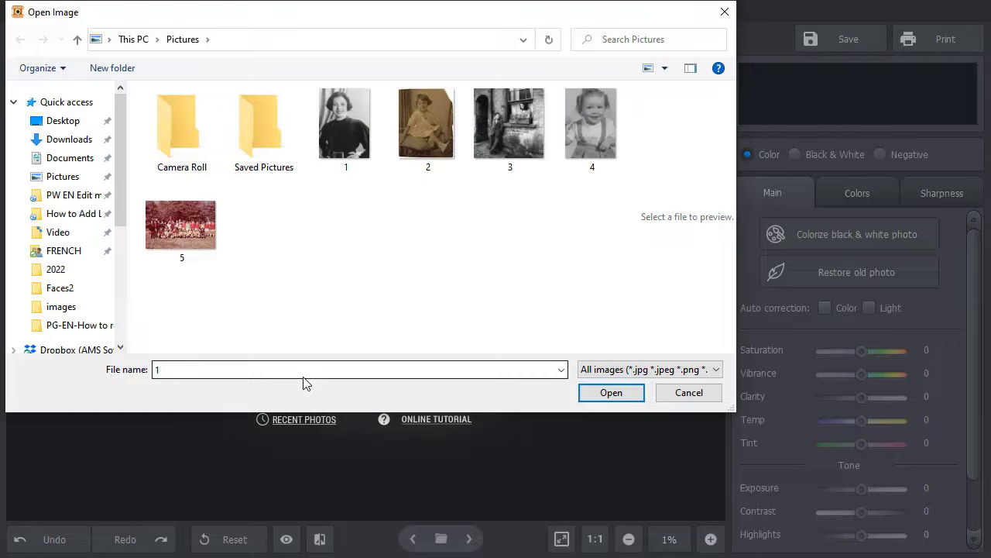
pyautogui.click(337, 124)
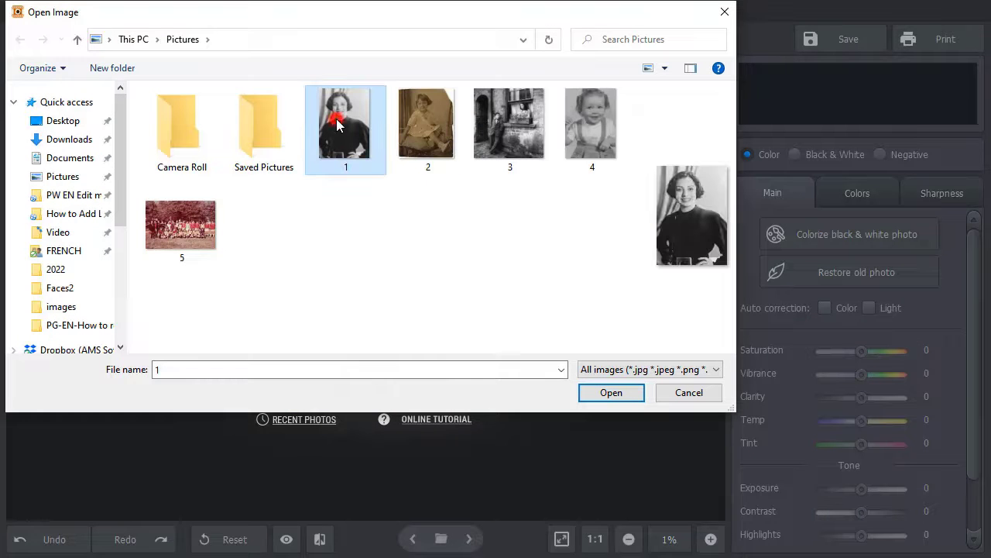
pyautogui.click(609, 391)
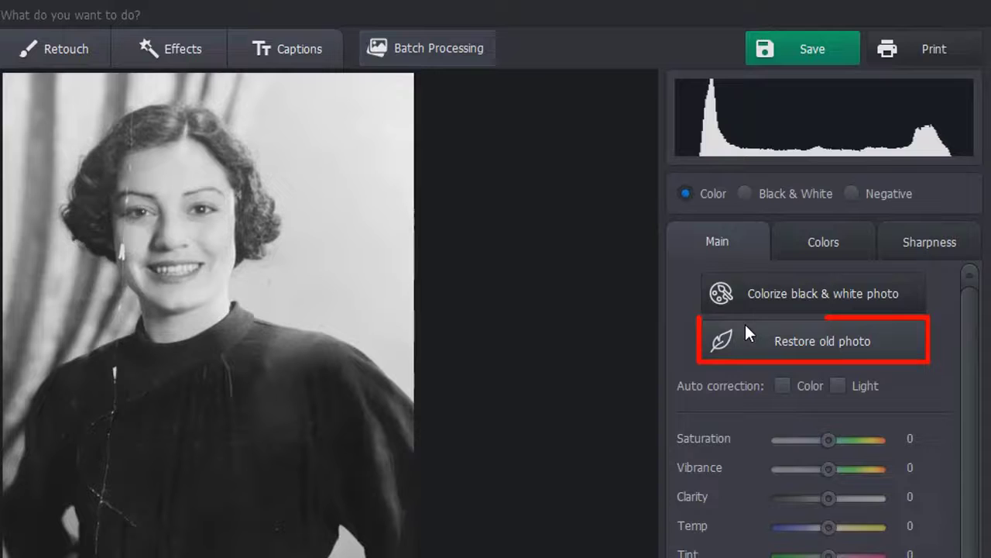
pyautogui.click(795, 259)
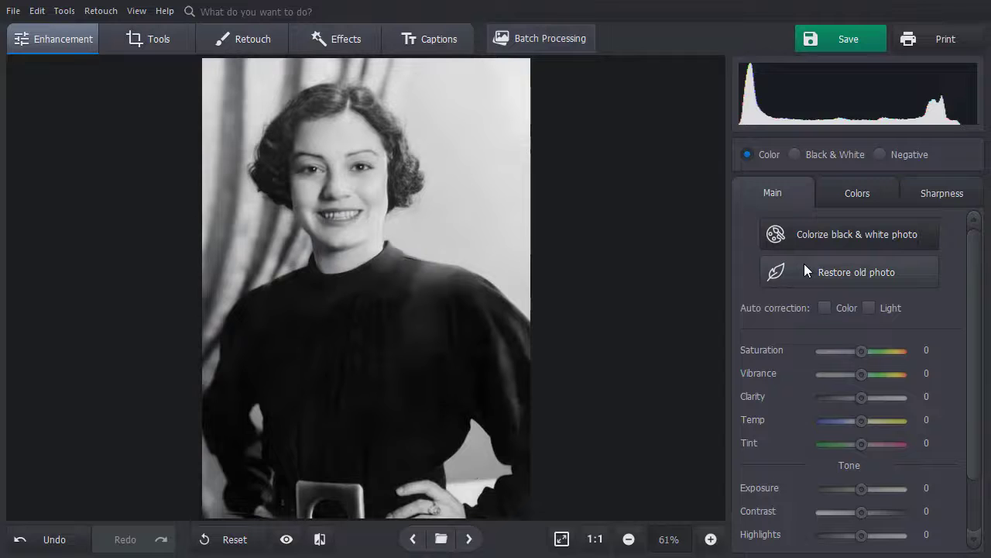
pyautogui.click(287, 539)
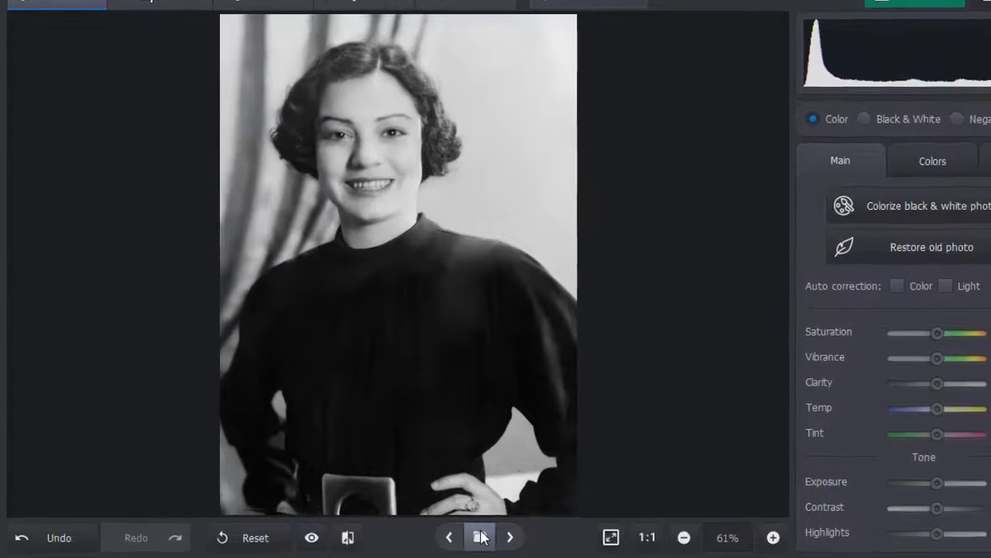
# Step: Switch to the sepia photo of the girl from the filmstrip and apply Restore old photo
pyautogui.click(442, 538)
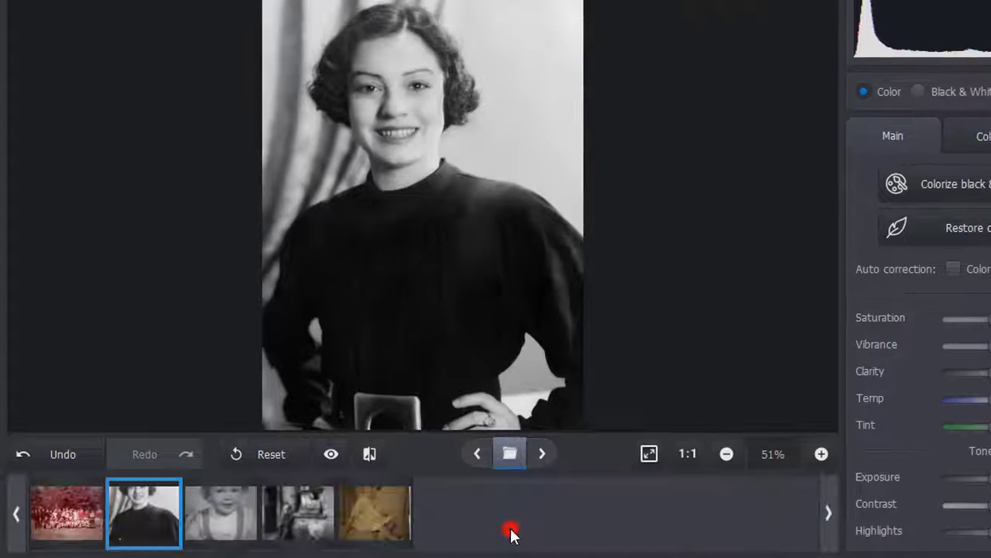
pyautogui.click(378, 524)
pyautogui.click(510, 454)
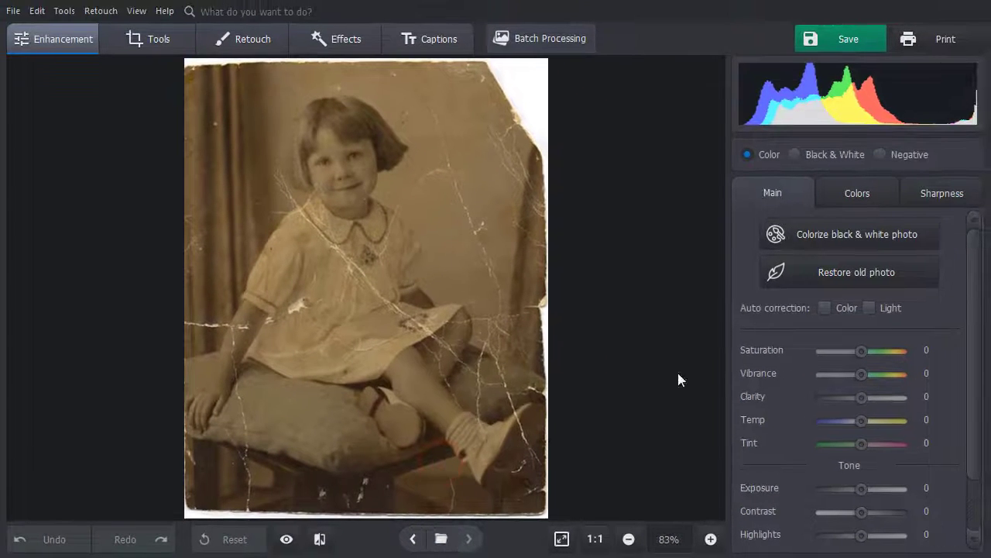
pyautogui.click(805, 271)
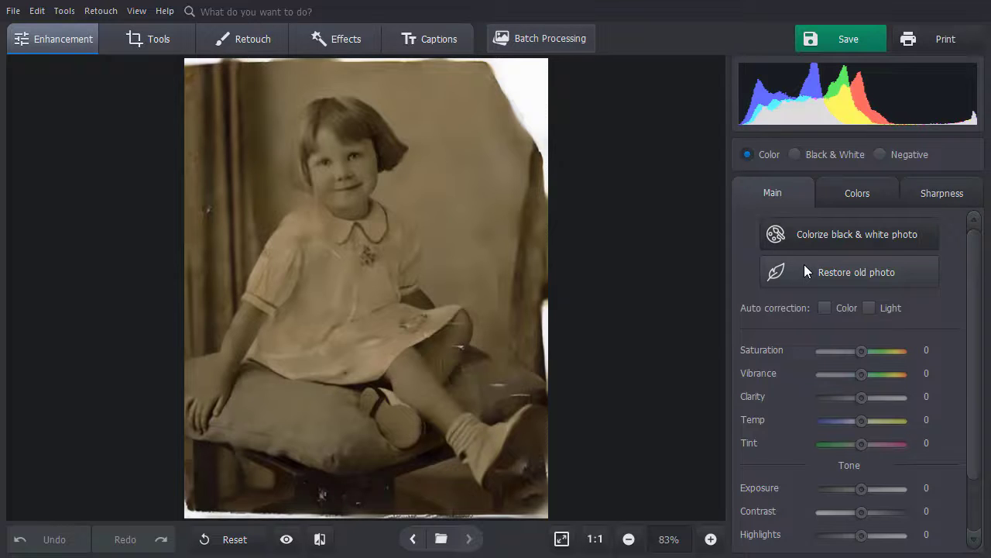
# Step: Crop the girl's photo, trimming its ragged top, right and bottom edges, and apply
pyautogui.click(150, 37)
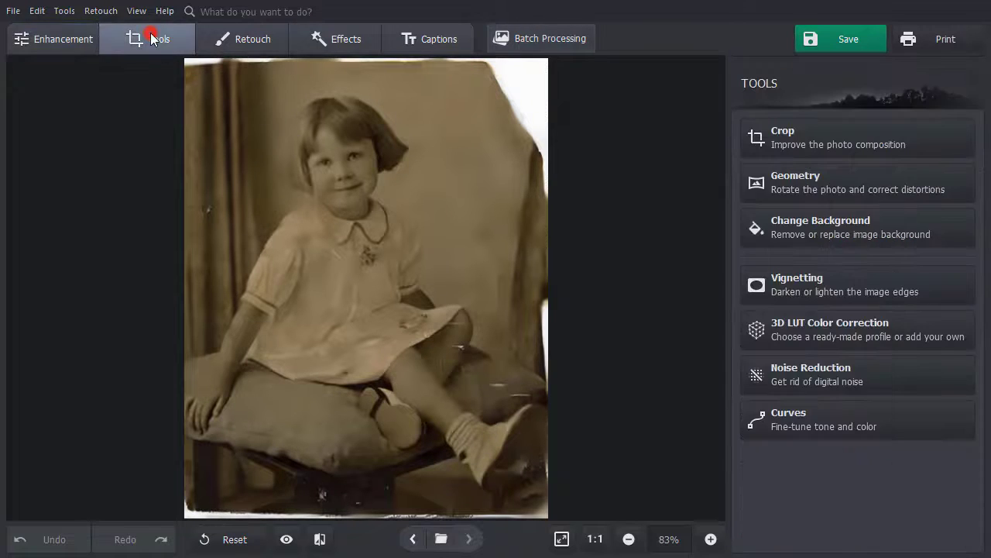
pyautogui.click(746, 131)
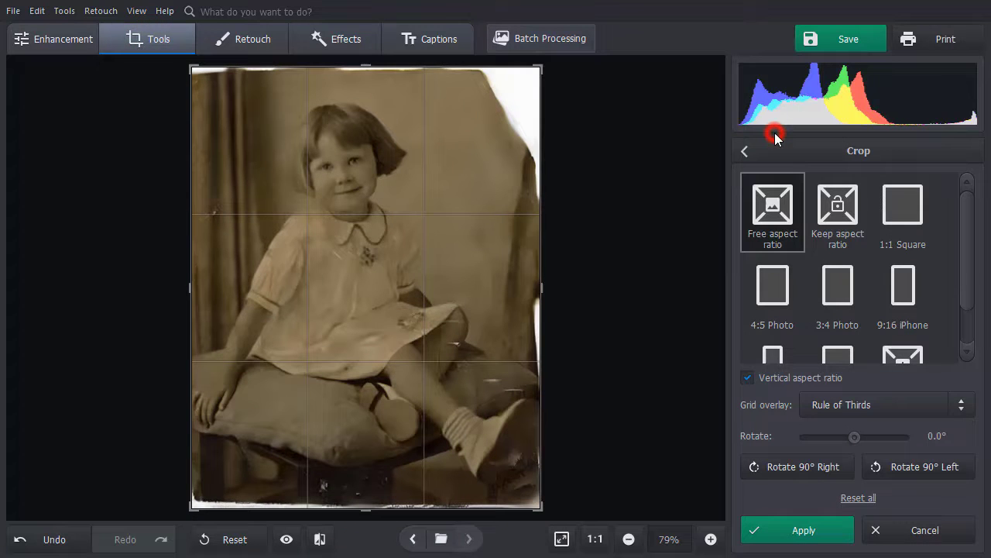
pyautogui.moveTo(365, 69); pyautogui.dragTo(364, 75)
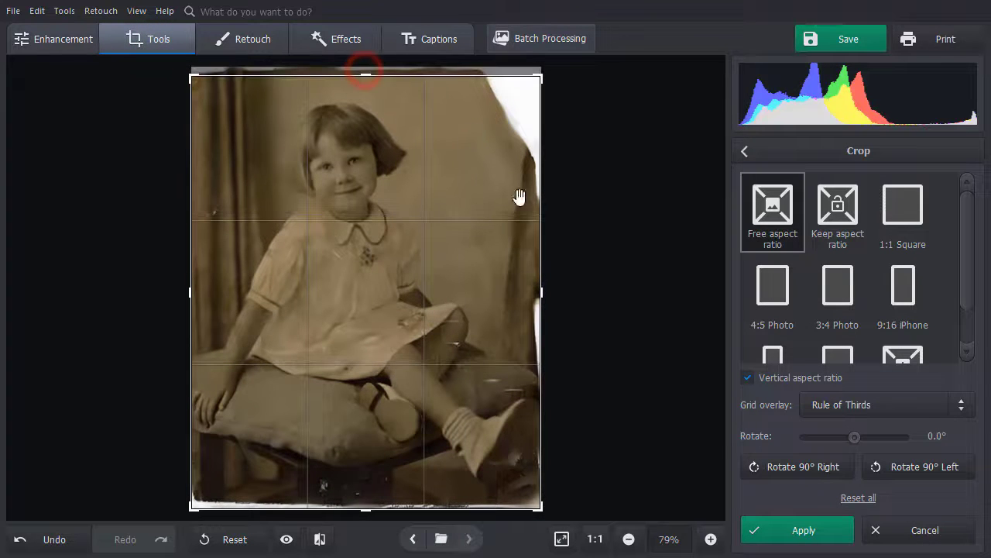
pyautogui.moveTo(541, 291); pyautogui.dragTo(546, 291)
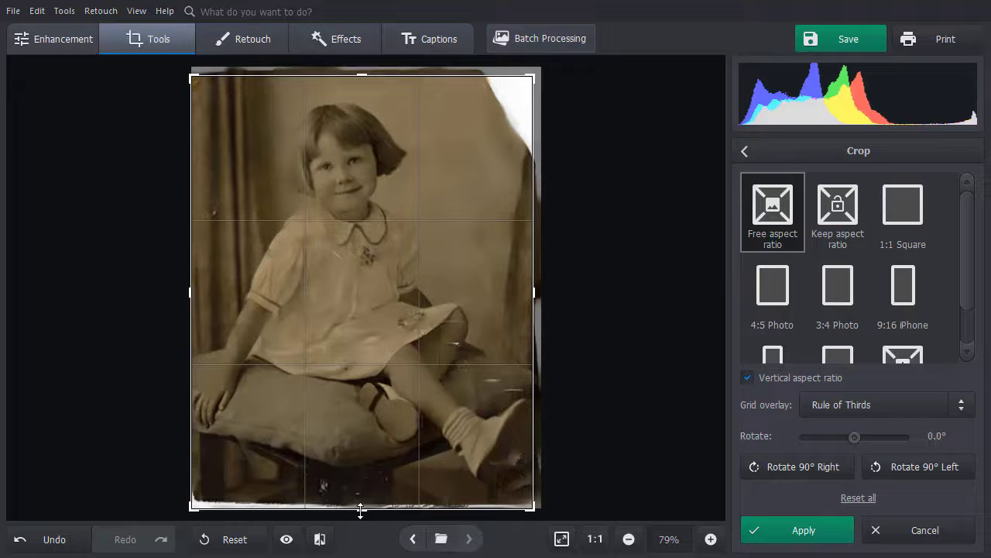
pyautogui.moveTo(360, 507); pyautogui.dragTo(361, 495)
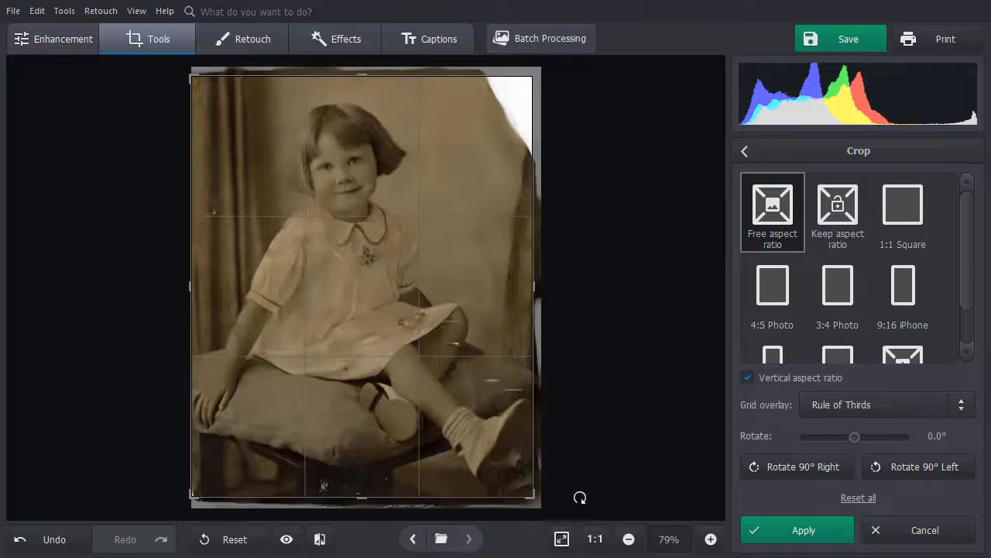
pyautogui.click(767, 522)
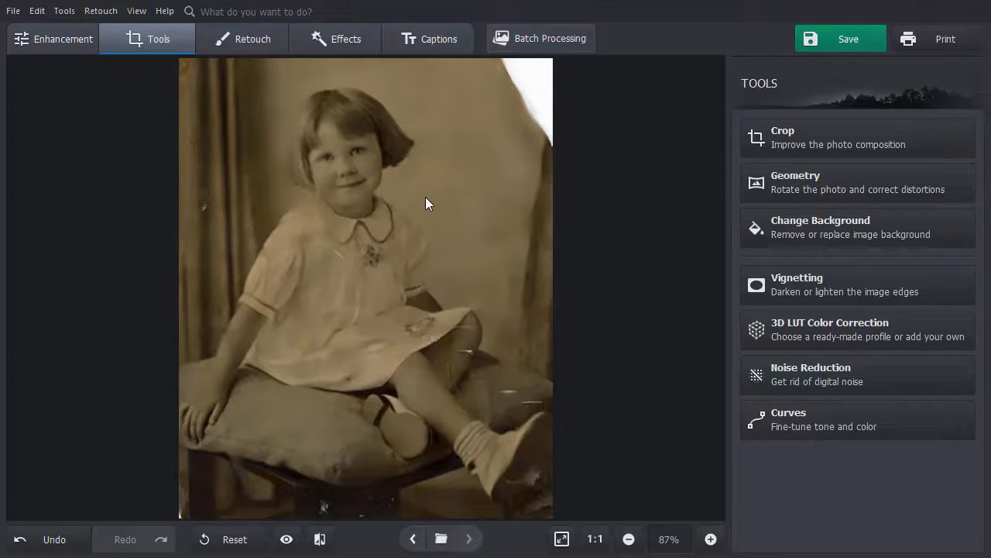
# Step: Heal the cushion scratches and the blemish by the shoe with a size 12.4 Healing Brush
pyautogui.click(231, 38)
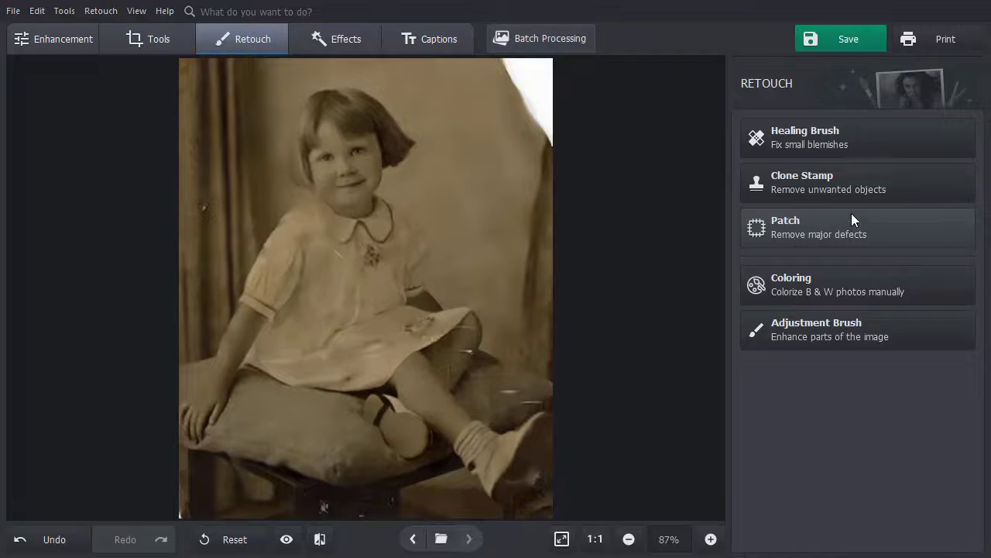
pyautogui.click(851, 131)
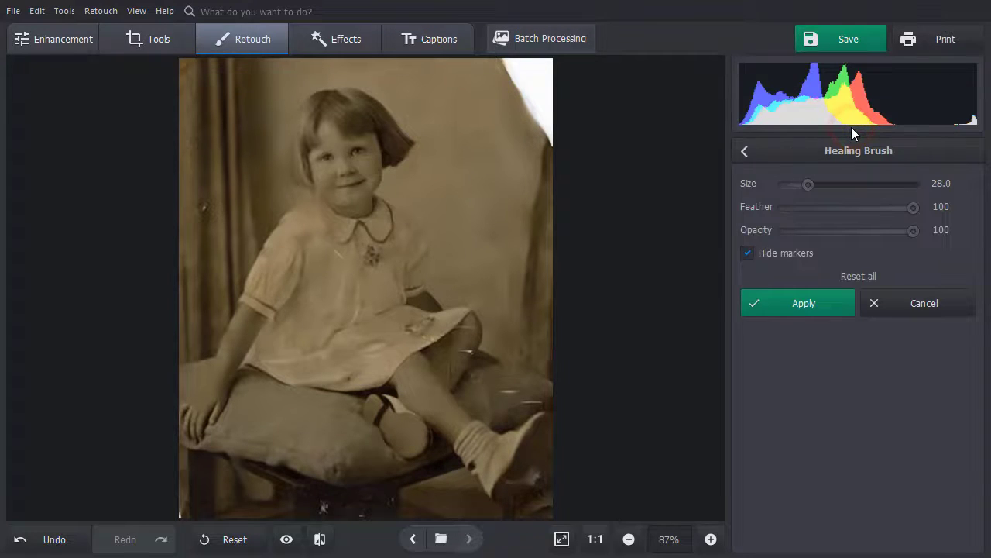
pyautogui.moveTo(808, 184); pyautogui.dragTo(795, 183)
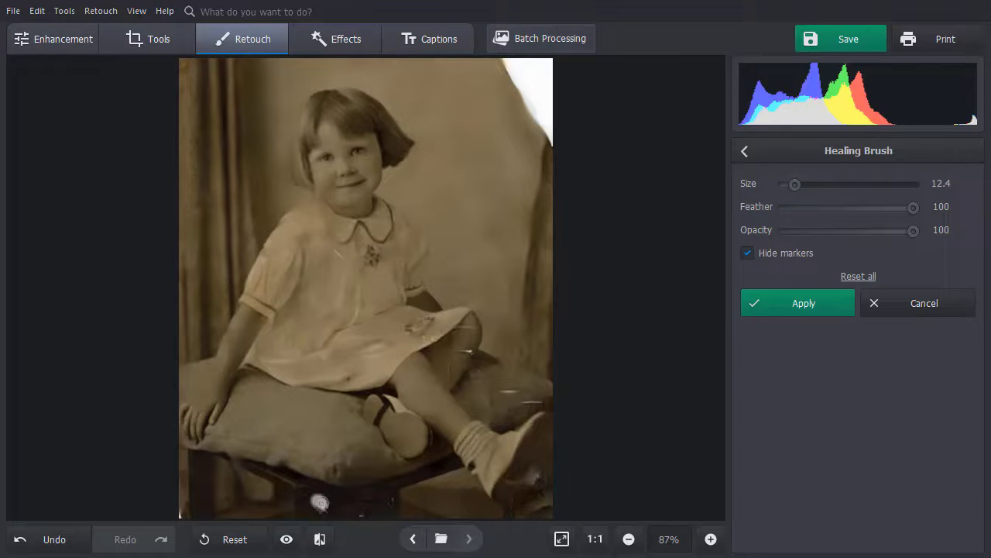
pyautogui.moveTo(499, 389); pyautogui.dragTo(540, 403)
pyautogui.click(511, 482)
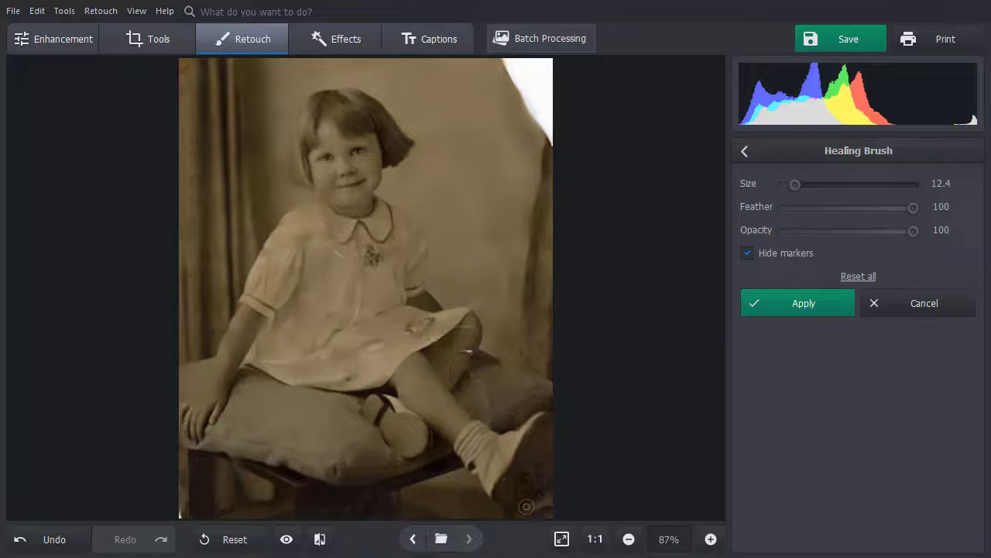
# Step: Keep the healing, then clone out the knee mark with a size 10.5 Clone Stamp
pyautogui.click(780, 302)
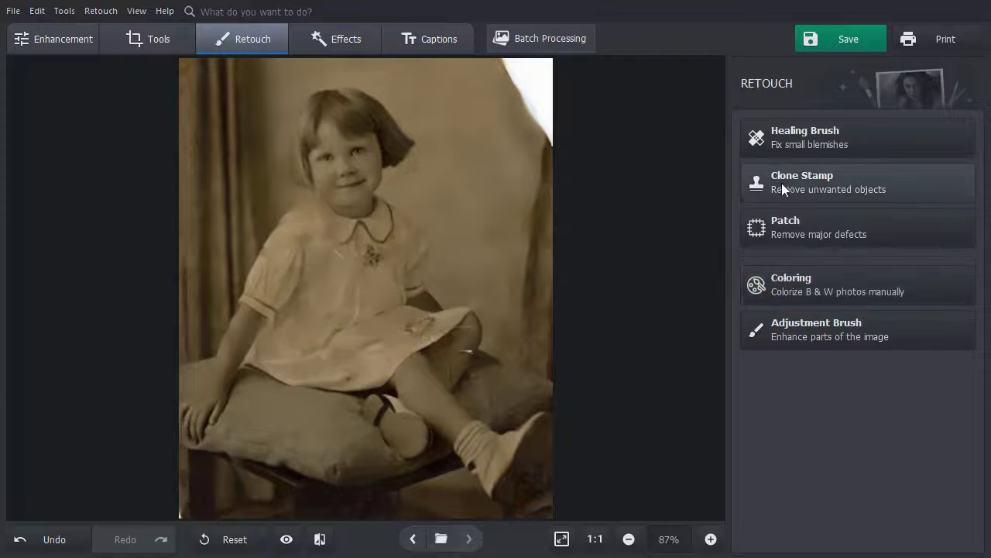
pyautogui.click(782, 179)
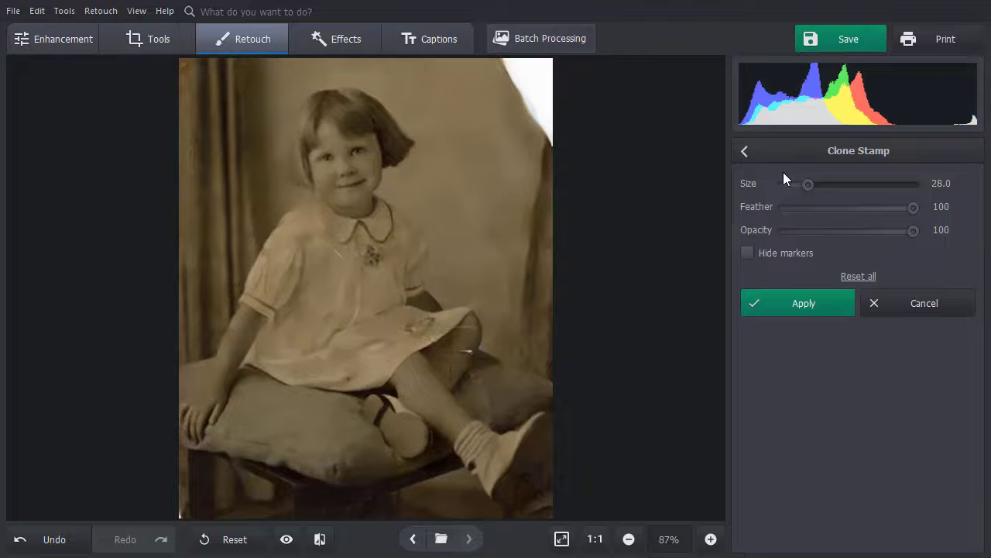
pyautogui.click(806, 186)
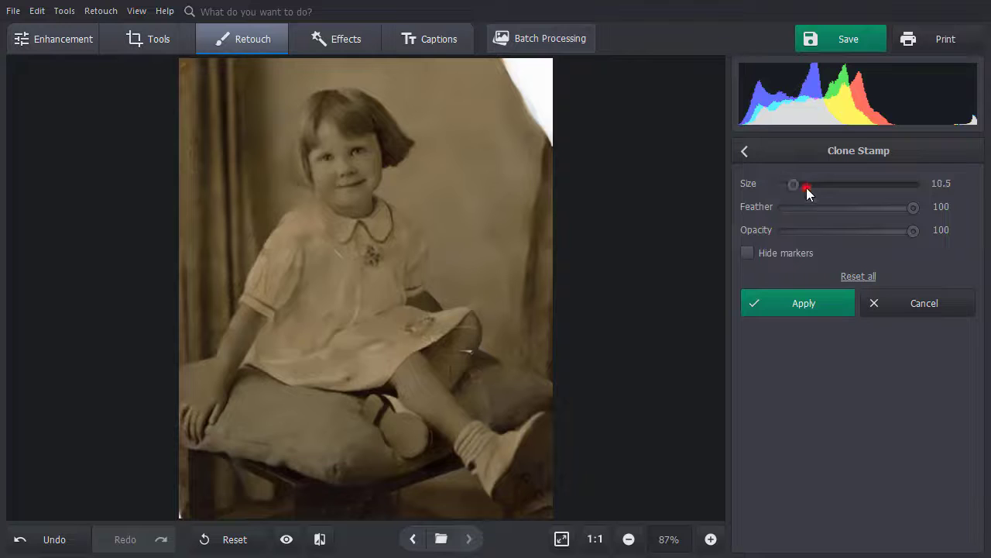
pyautogui.click(457, 350)
pyautogui.moveTo(456, 331)
pyautogui.mouseDown()
pyautogui.moveTo(443, 366)
pyautogui.moveTo(477, 336)
pyautogui.mouseUp()
# Step: Clone background over the torn top-right corner with a 50.1 brush and apply
pyautogui.moveTo(793, 185); pyautogui.dragTo(827, 186)
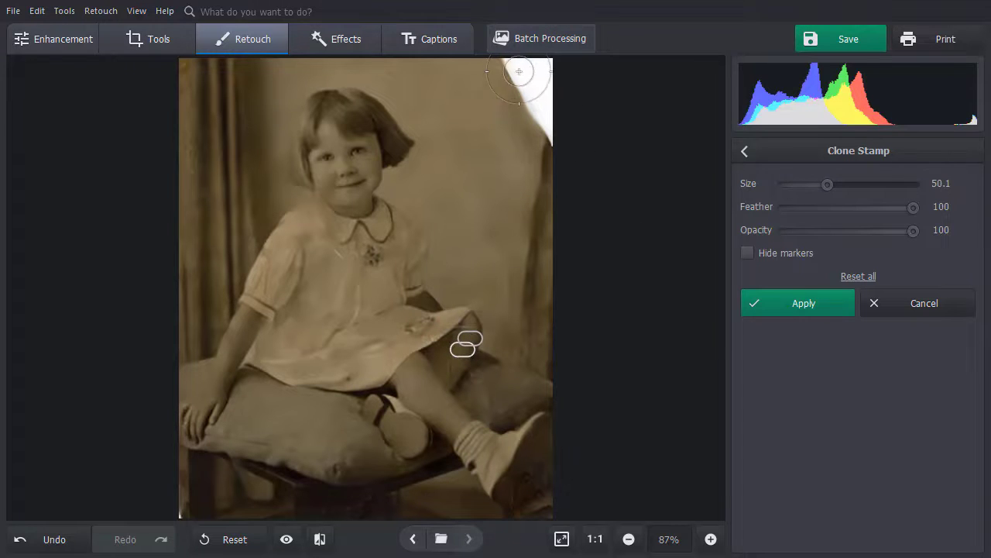
pyautogui.moveTo(519, 71)
pyautogui.mouseDown()
pyautogui.moveTo(549, 117)
pyautogui.moveTo(527, 74)
pyautogui.mouseUp()
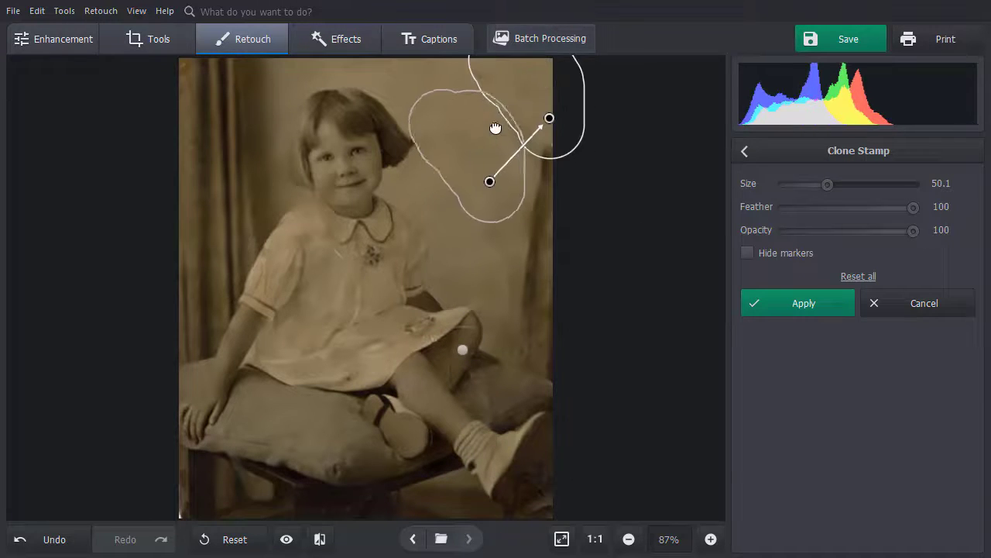
pyautogui.moveTo(495, 128)
pyautogui.mouseDown()
pyautogui.moveTo(466, 62)
pyautogui.moveTo(476, 91)
pyautogui.mouseUp()
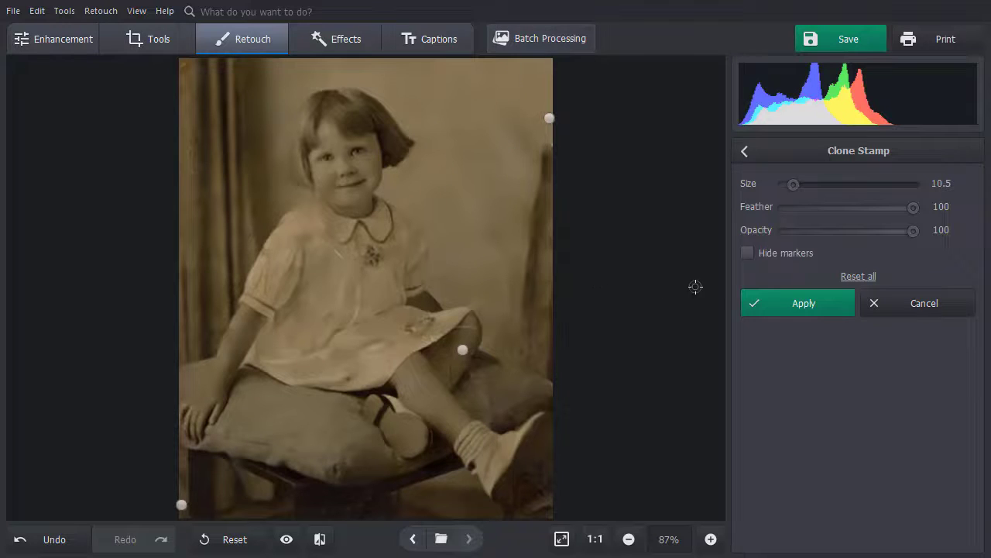
pyautogui.click(786, 297)
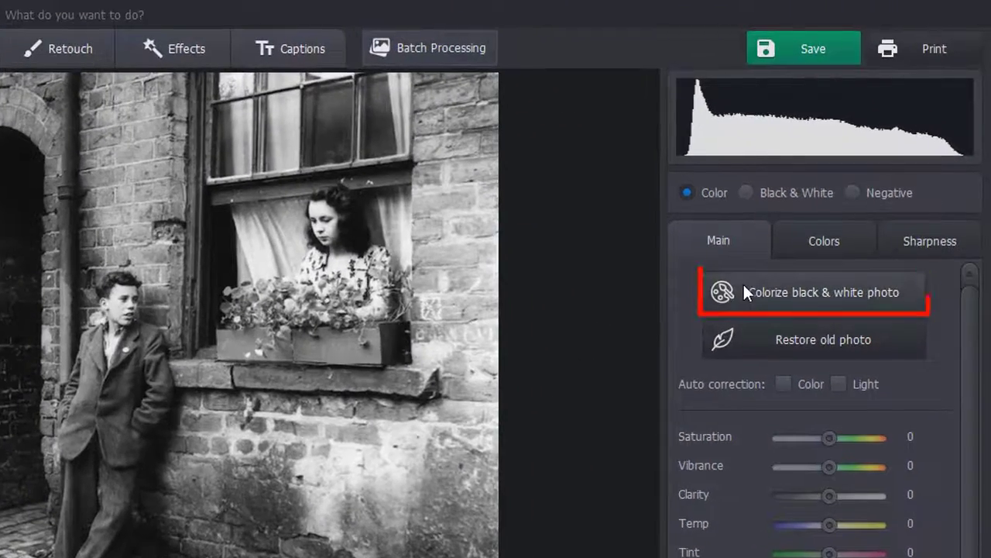
# Step: Colorize the brick-wall photo of the boy and girl and dismiss the colorize message
pyautogui.click(792, 229)
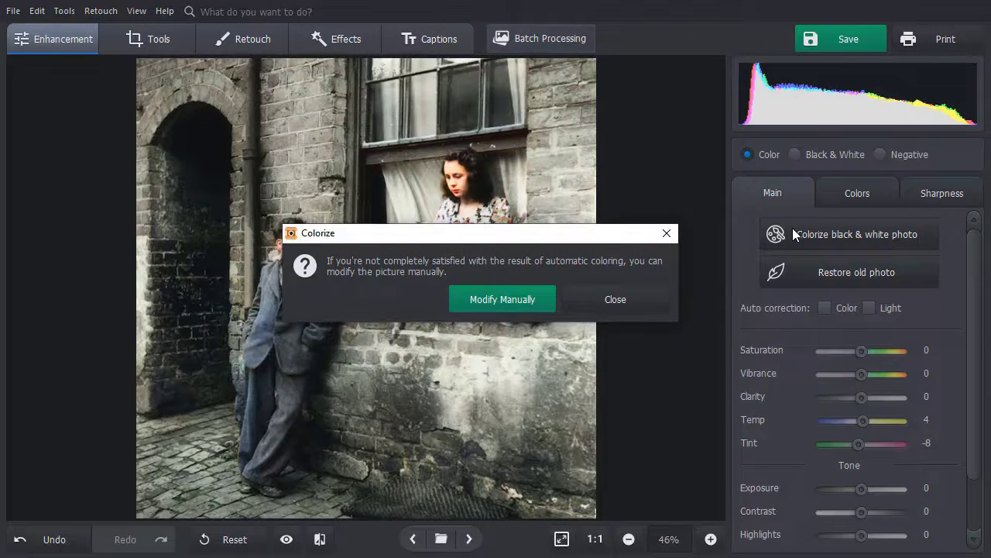
pyautogui.moveTo(597, 233); pyautogui.dragTo(648, 385)
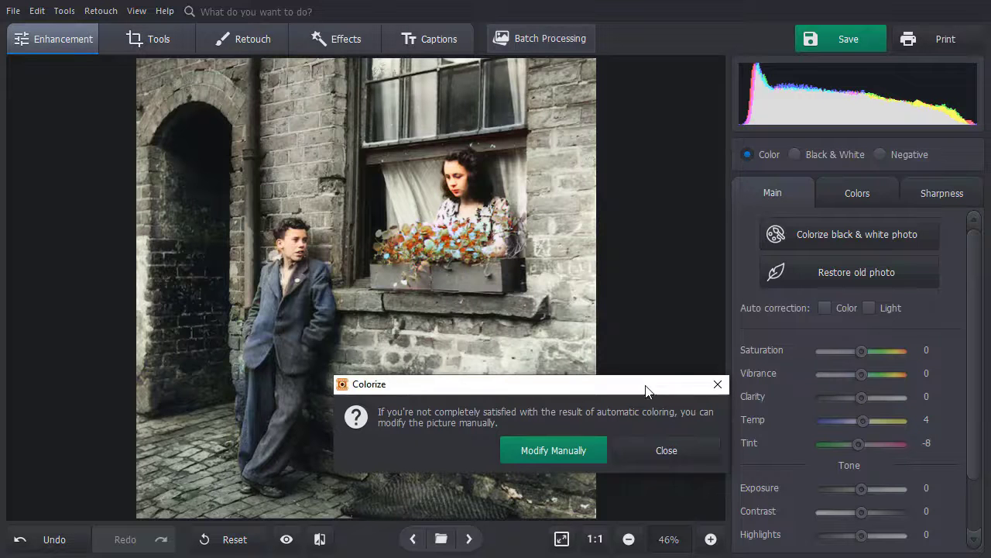
pyautogui.click(670, 454)
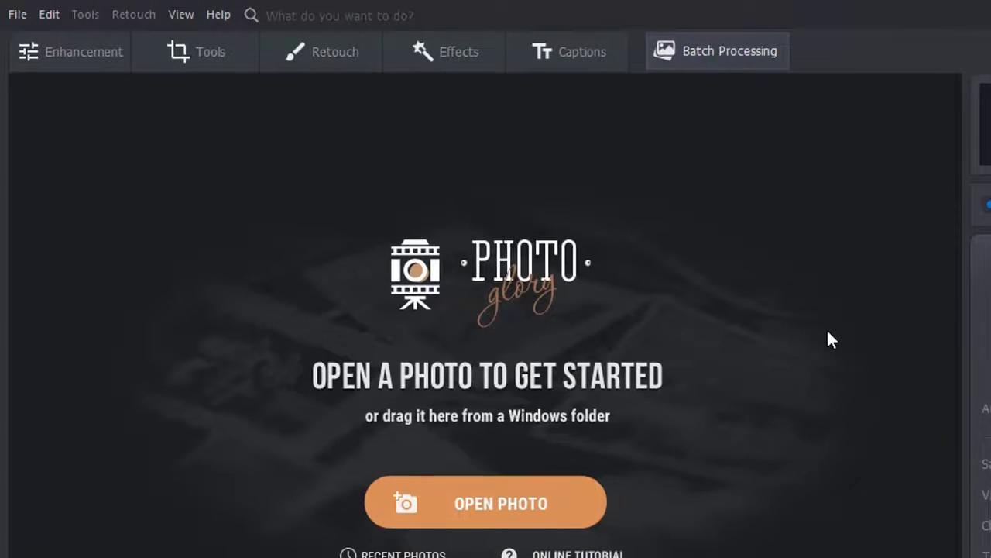
# Step: Batch-color photos 1 through 7, saving the results to the Batch Coloring folder
pyautogui.click(733, 52)
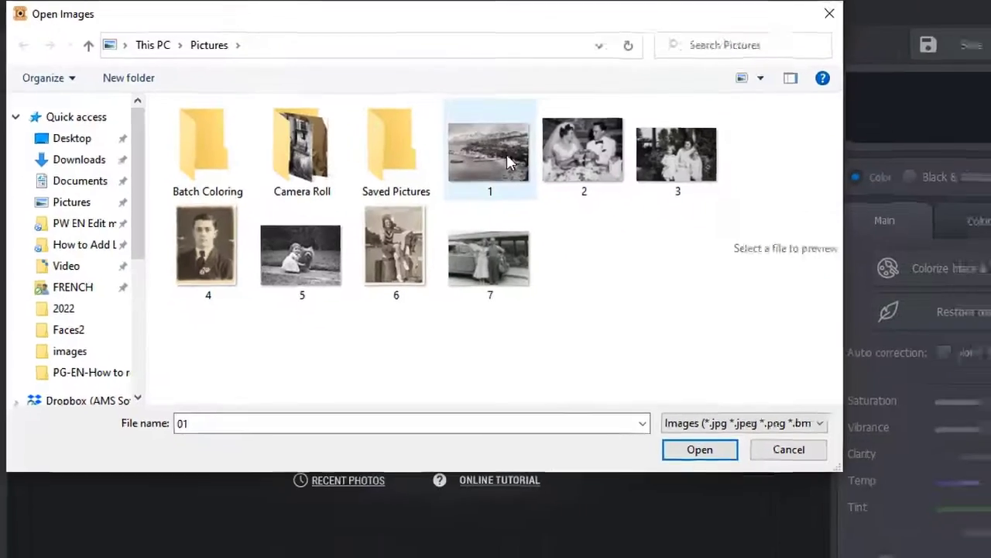
pyautogui.click(506, 154)
pyautogui.keyDown('ctrl'); pyautogui.click(584, 151); pyautogui.keyUp('ctrl')
pyautogui.keyDown('ctrl'); pyautogui.click(675, 155); pyautogui.keyUp('ctrl')
pyautogui.keyDown('ctrl'); pyautogui.click(212, 242); pyautogui.keyUp('ctrl')
pyautogui.keyDown('ctrl'); pyautogui.click(325, 248); pyautogui.keyUp('ctrl')
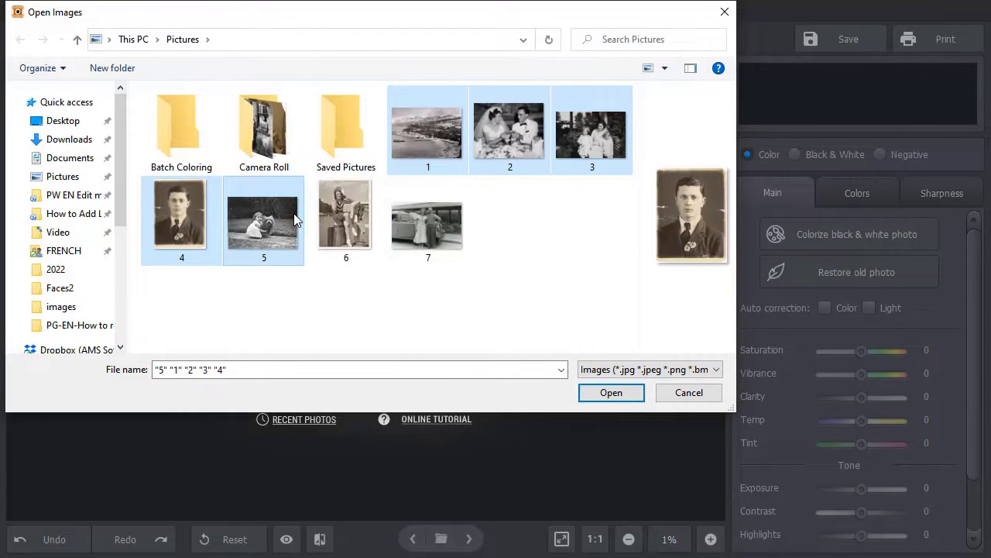
pyautogui.keyDown('ctrl'); pyautogui.click(396, 246); pyautogui.keyUp('ctrl')
pyautogui.keyDown('ctrl'); pyautogui.click(486, 254); pyautogui.keyUp('ctrl')
pyautogui.click(604, 395)
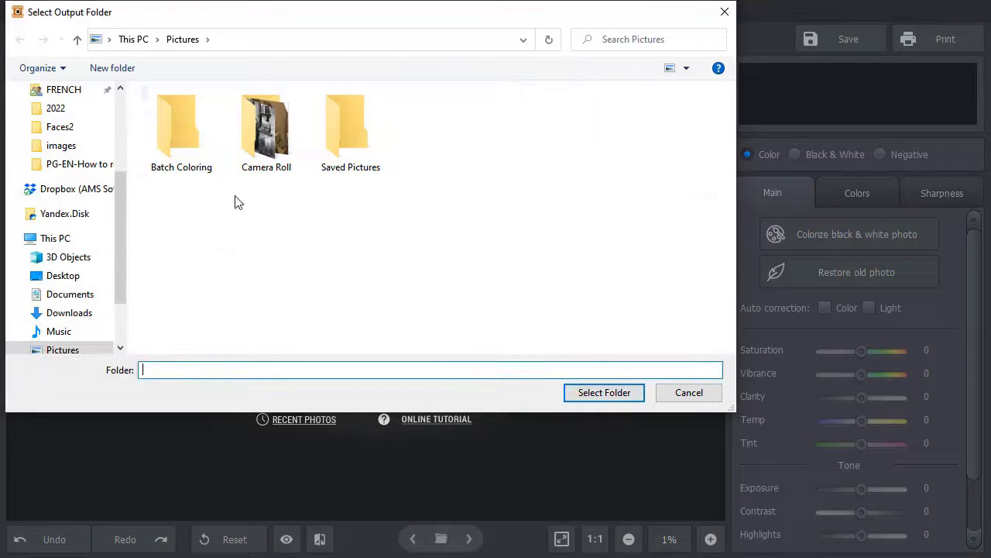
pyautogui.click(180, 135)
pyautogui.click(581, 393)
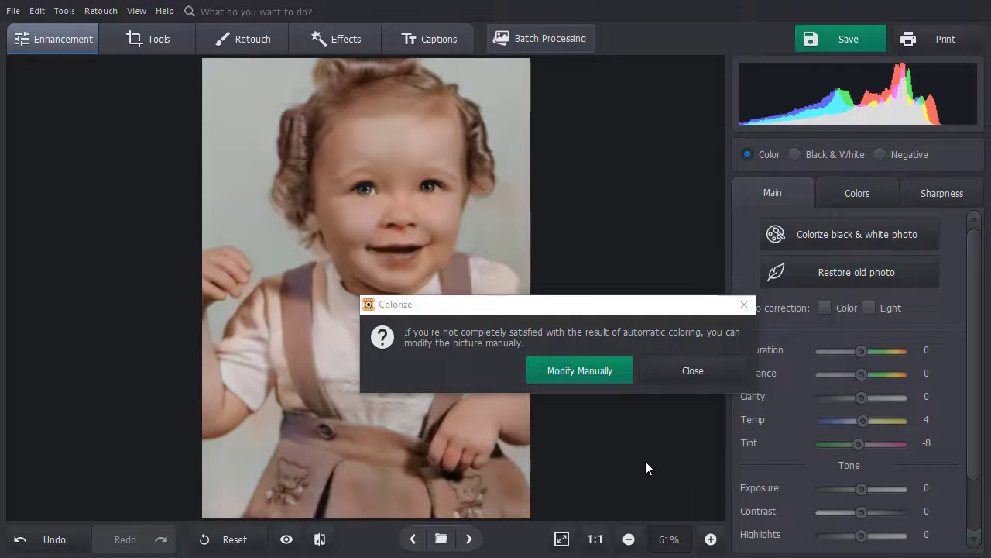
# Step: Manually recolor with a brown brush at size 31.2 and opacity 55, sampling the shirt colour, and apply
pyautogui.click(597, 363)
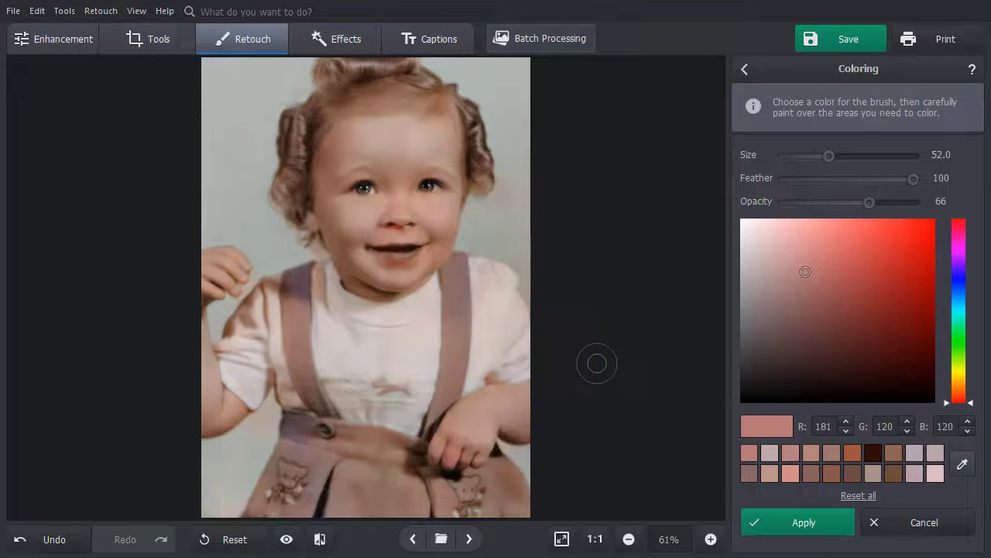
pyautogui.click(830, 473)
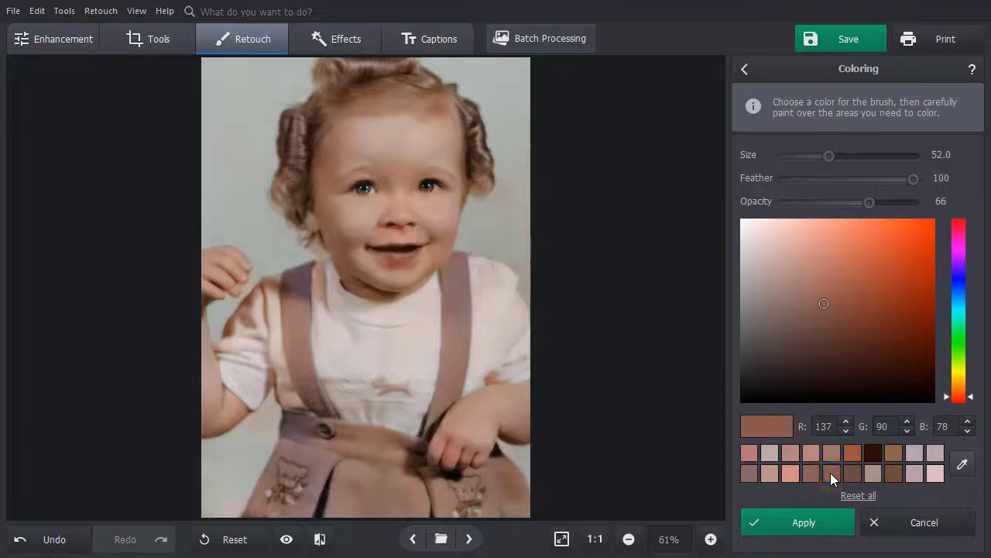
pyautogui.click(962, 465)
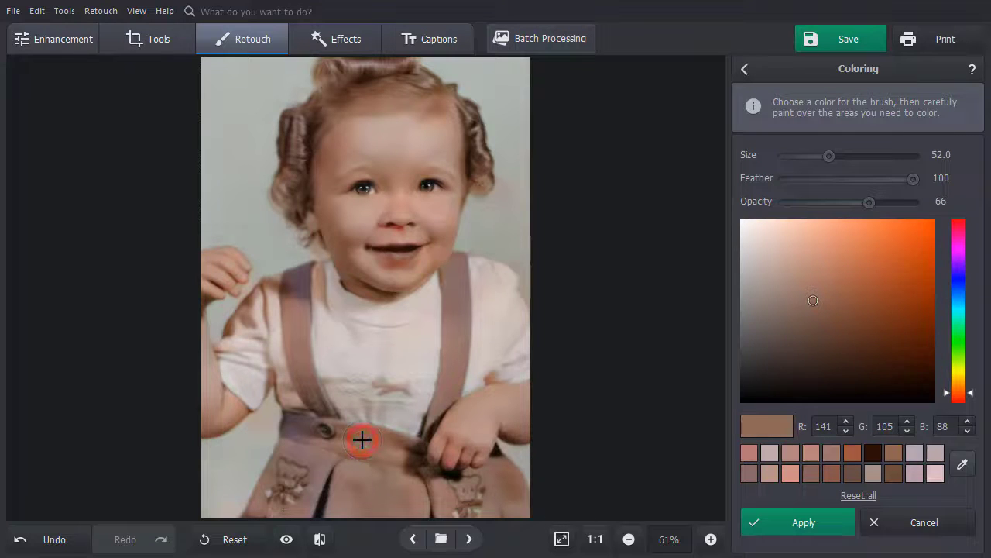
pyautogui.moveTo(828, 156); pyautogui.dragTo(814, 154)
pyautogui.moveTo(869, 202); pyautogui.dragTo(854, 200)
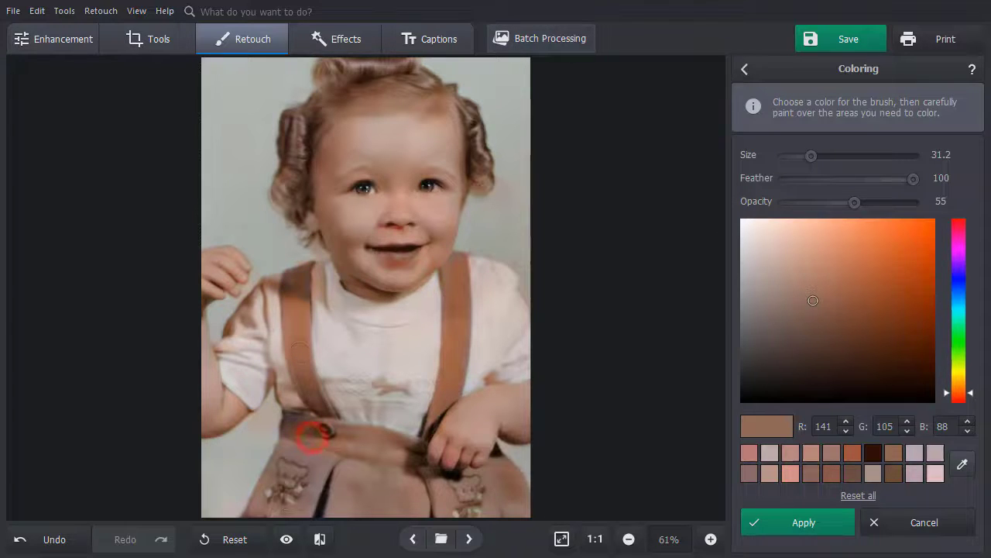
pyautogui.click(492, 275)
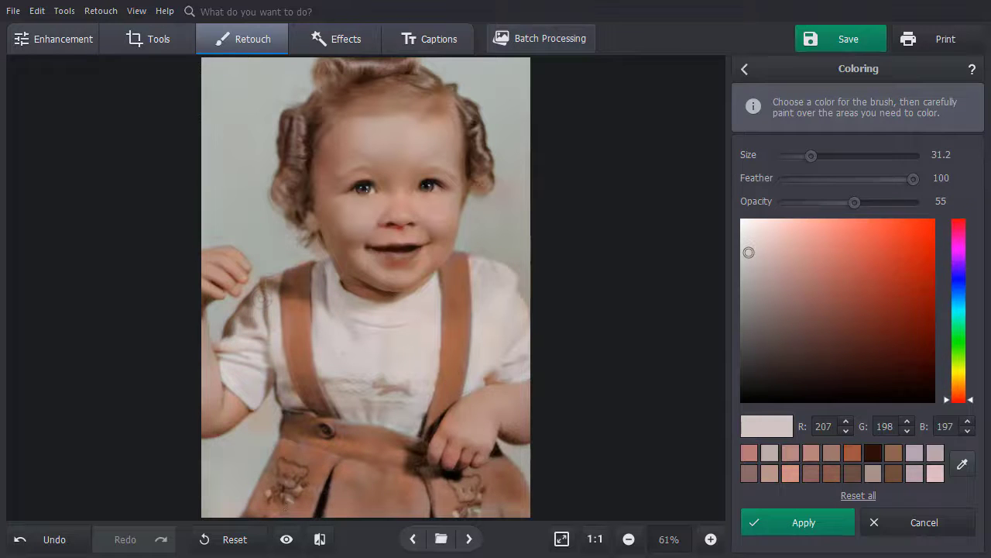
pyautogui.click(774, 521)
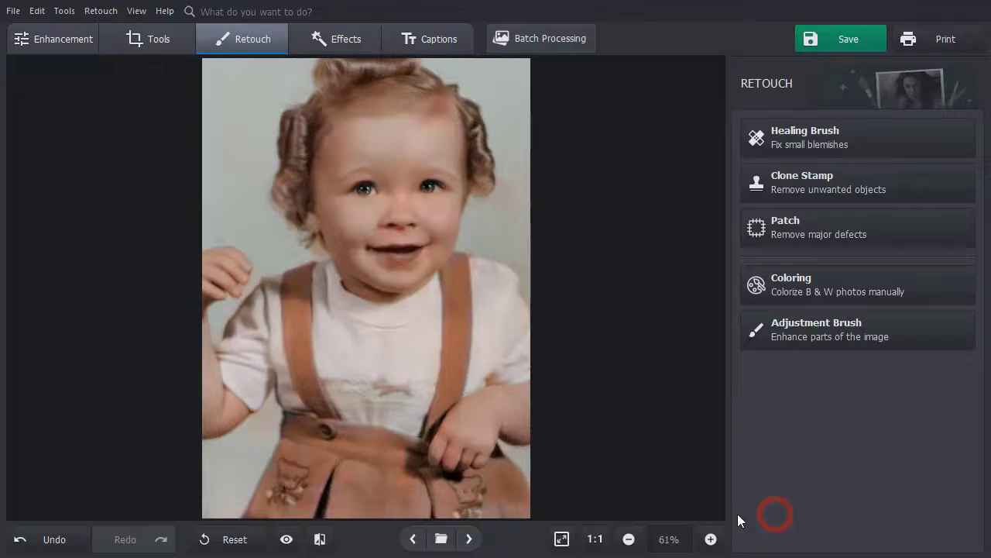
# Step: Compare the colorized girl's photo before and after coloring
pyautogui.click(321, 540)
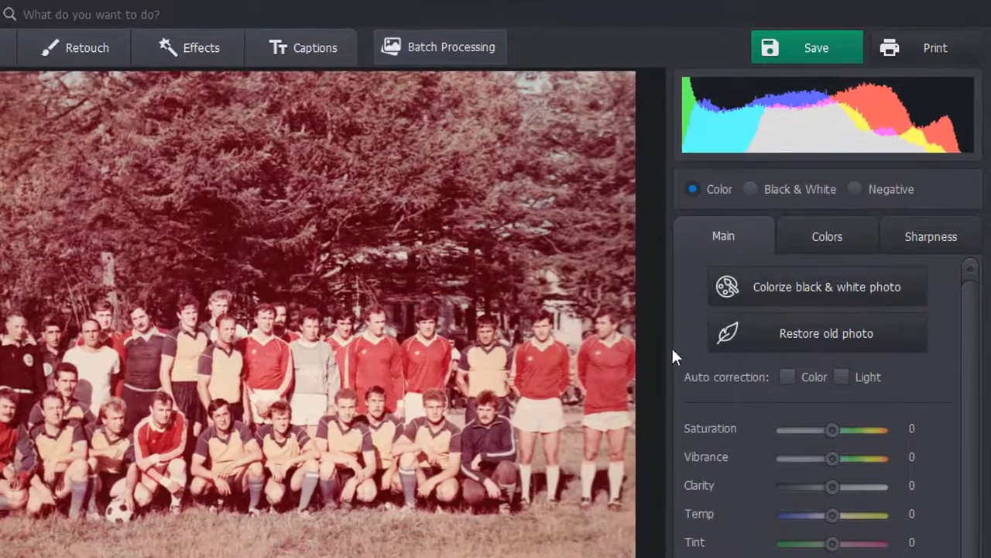
# Step: Auto-correct the red cast, set Magentas saturation -60, Reds 74, and Darks Blue 36
pyautogui.click(787, 378)
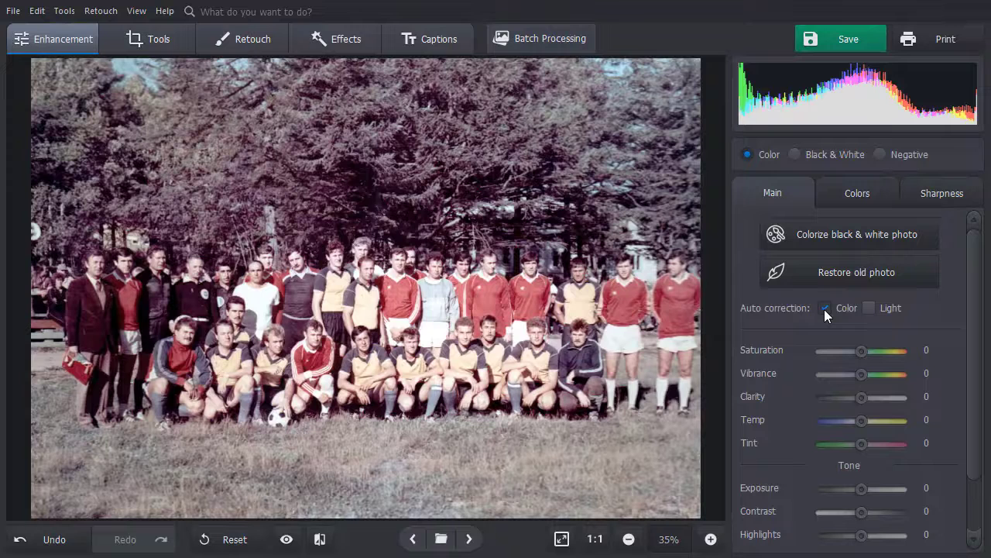
pyautogui.click(835, 189)
pyautogui.click(855, 229)
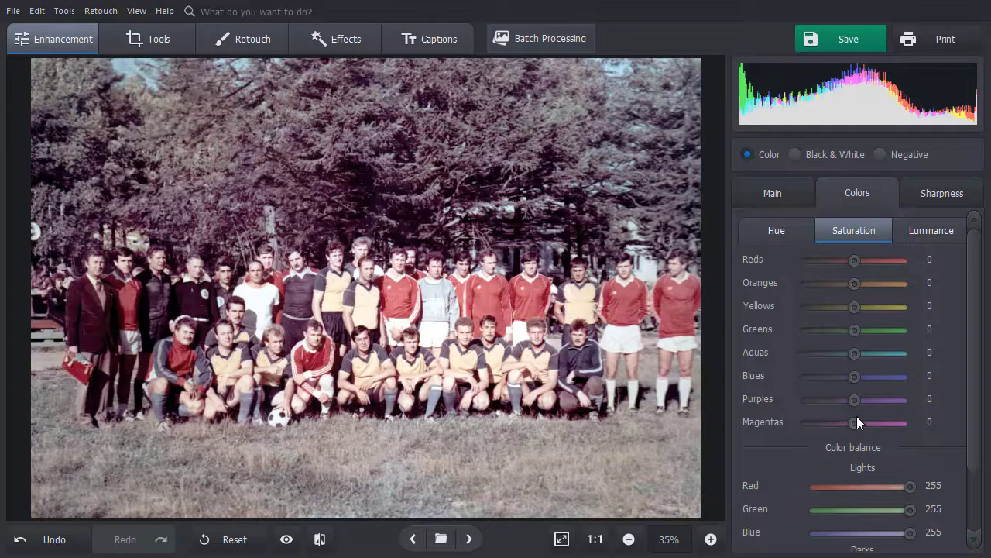
pyautogui.moveTo(856, 419); pyautogui.dragTo(826, 418)
pyautogui.moveTo(853, 255); pyautogui.dragTo(887, 264)
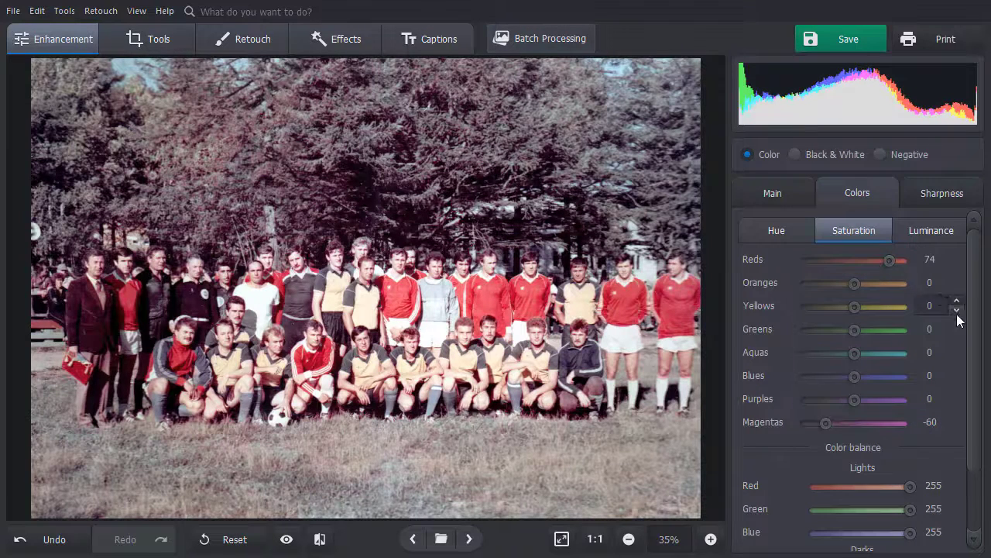
pyautogui.moveTo(974, 329); pyautogui.dragTo(974, 395)
pyautogui.moveTo(813, 534); pyautogui.dragTo(843, 540)
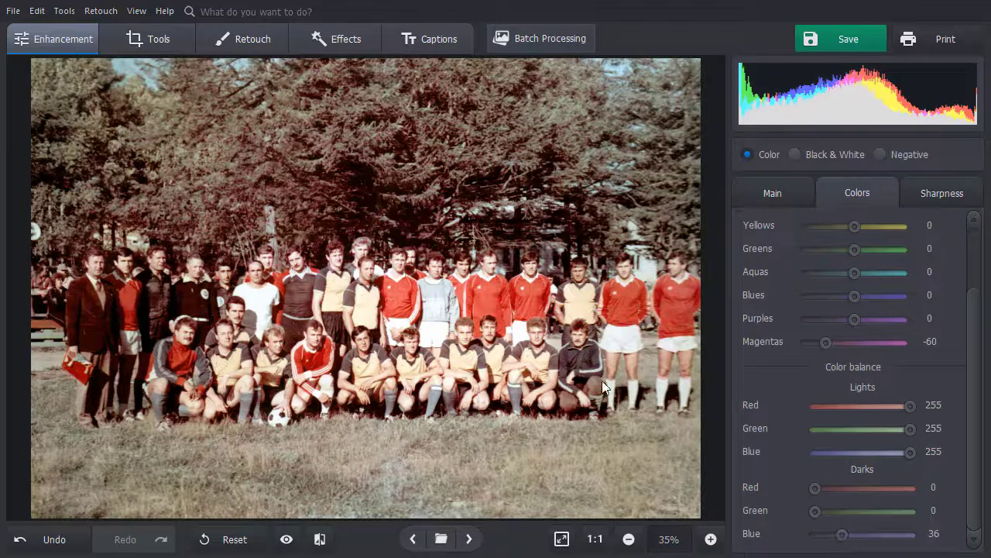
# Step: In Curves, reshape the Blue channel curve at its highlight end and midtones
pyautogui.click(156, 40)
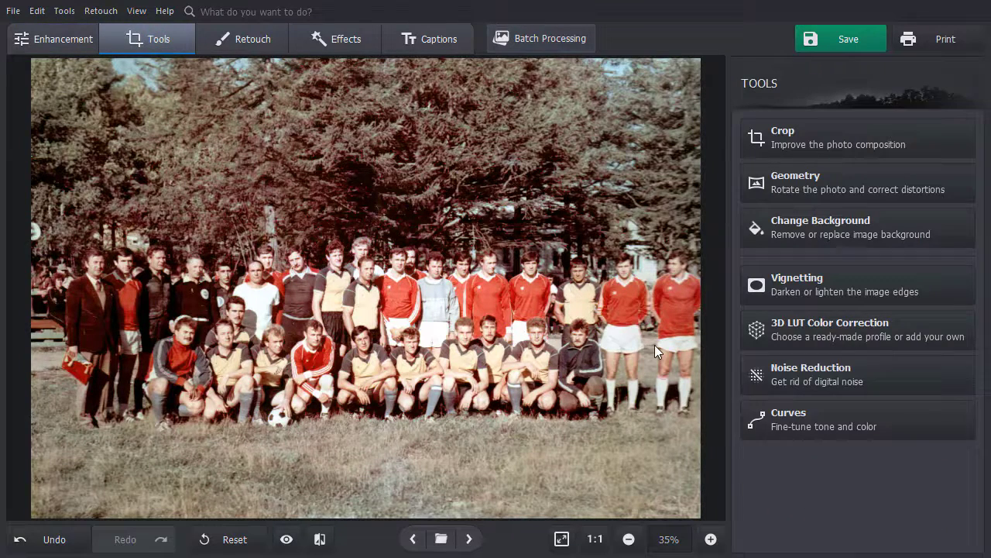
pyautogui.click(862, 411)
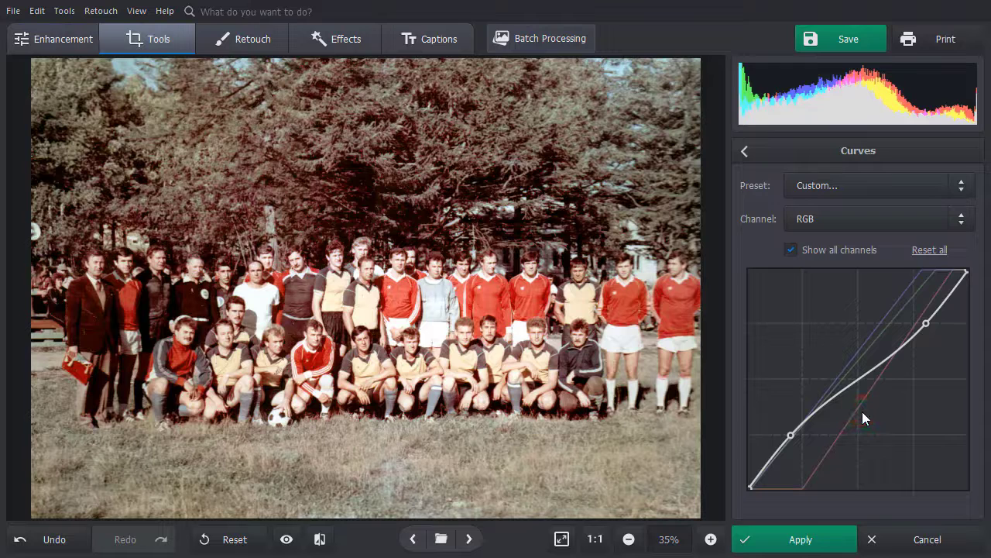
pyautogui.click(961, 220)
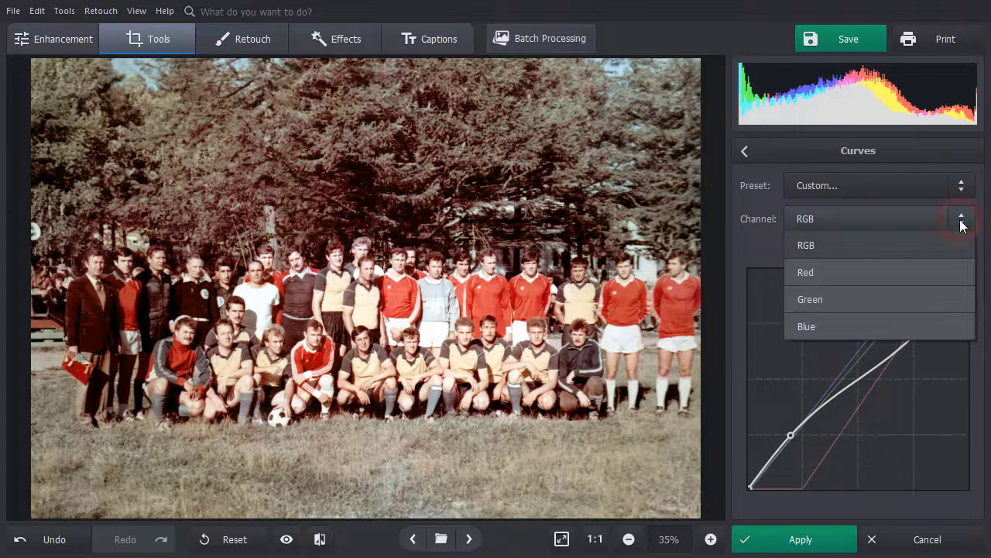
pyautogui.click(959, 329)
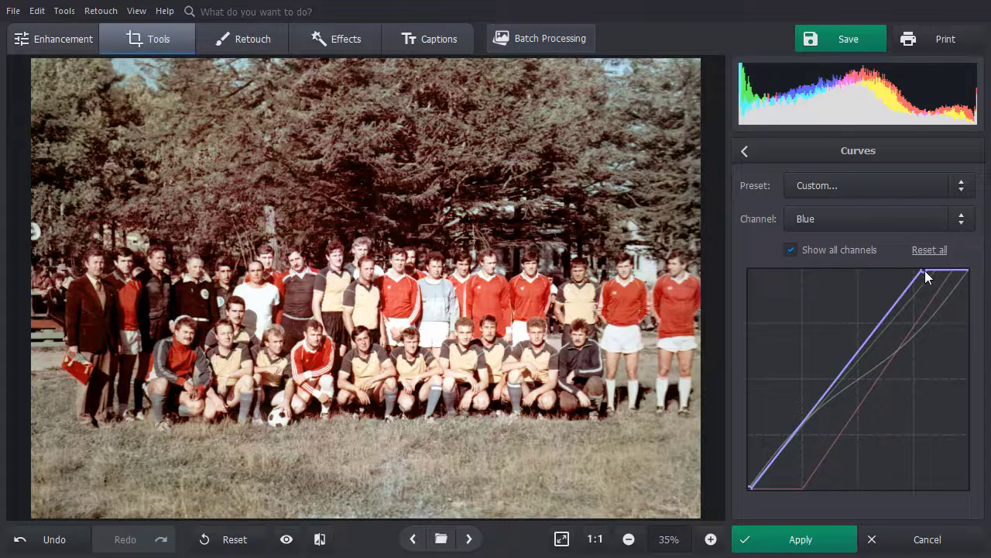
pyautogui.moveTo(925, 270); pyautogui.dragTo(930, 274)
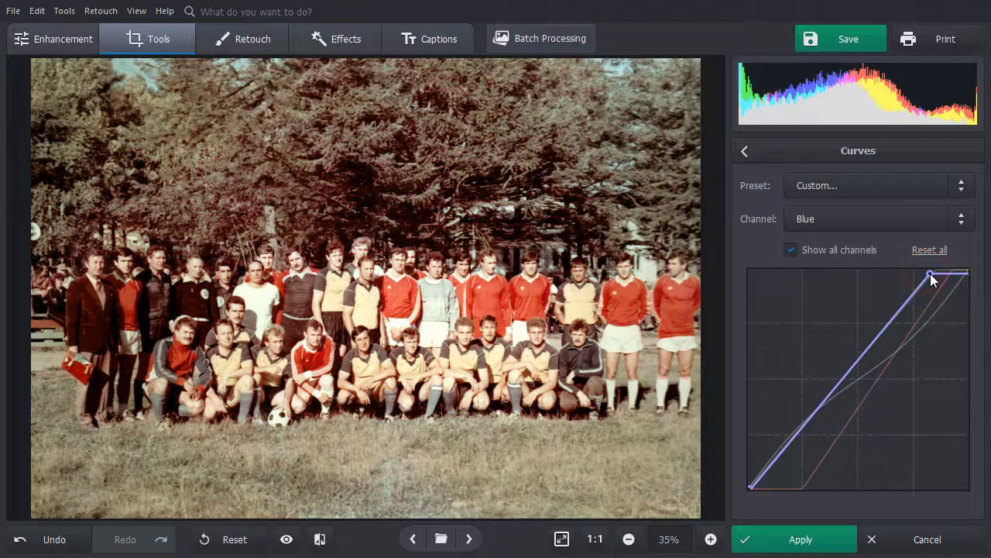
pyautogui.click(829, 406)
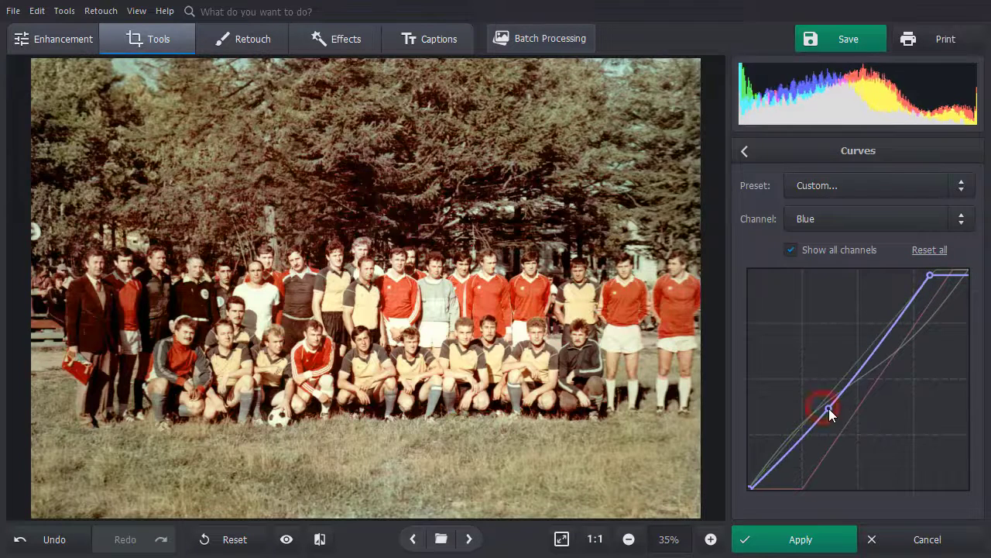
# Step: Lower the RGB curve's midtones slightly and apply the curve adjustments
pyautogui.click(959, 216)
pyautogui.click(950, 250)
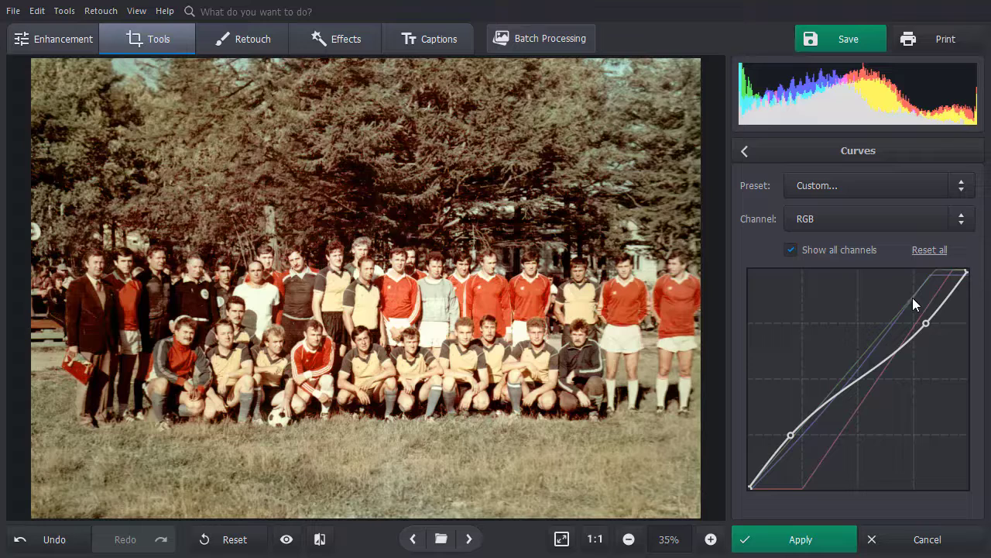
pyautogui.moveTo(858, 377); pyautogui.dragTo(858, 384)
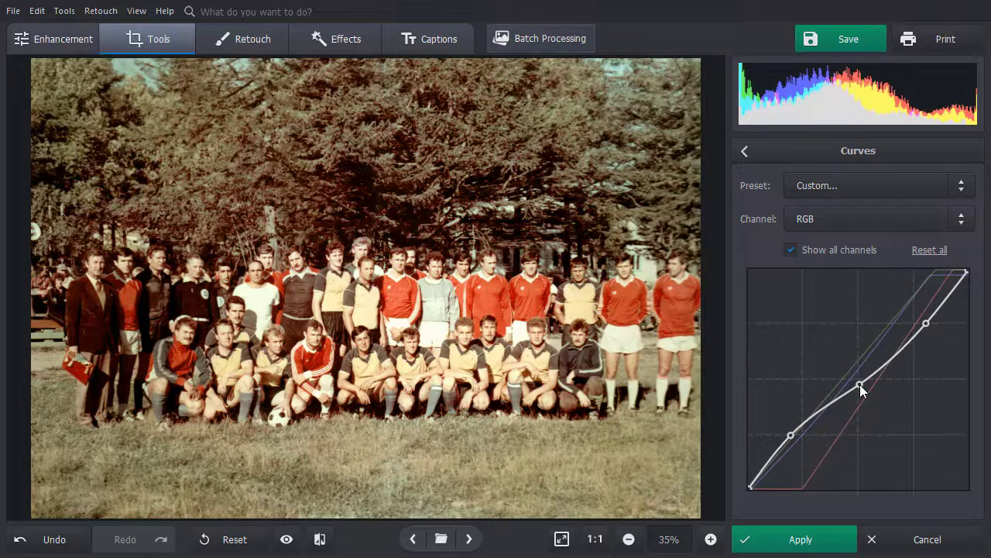
pyautogui.click(795, 540)
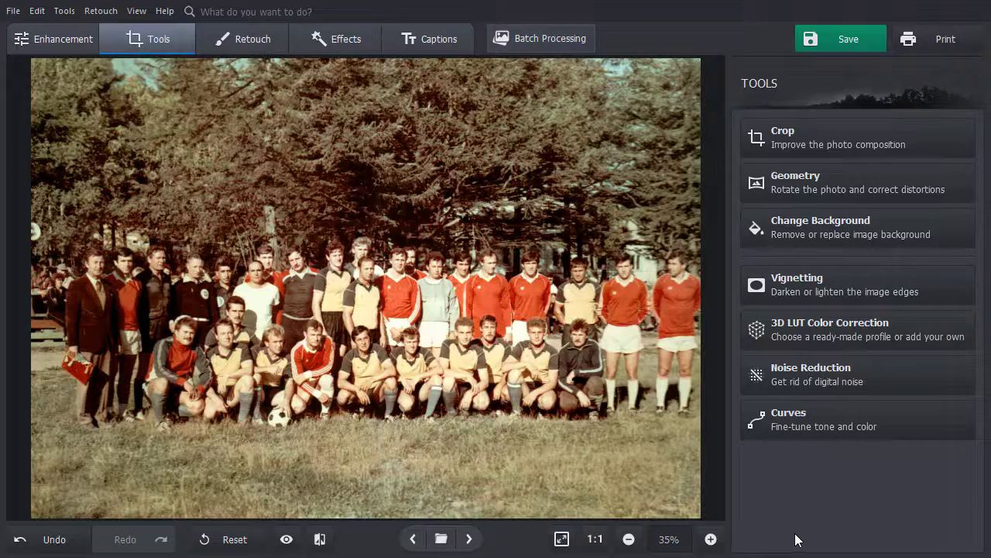
# Step: Apply the Nostalgia 3D LUT to the team photo with its Amount slightly reduced
pyautogui.click(806, 329)
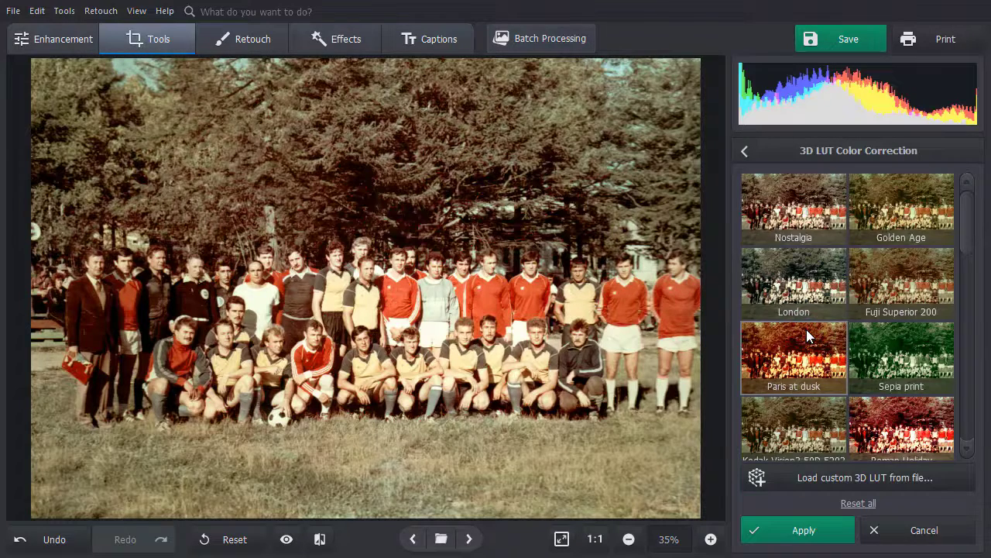
pyautogui.moveTo(966, 227)
pyautogui.mouseDown()
pyautogui.moveTo(968, 414)
pyautogui.moveTo(966, 217)
pyautogui.mouseUp()
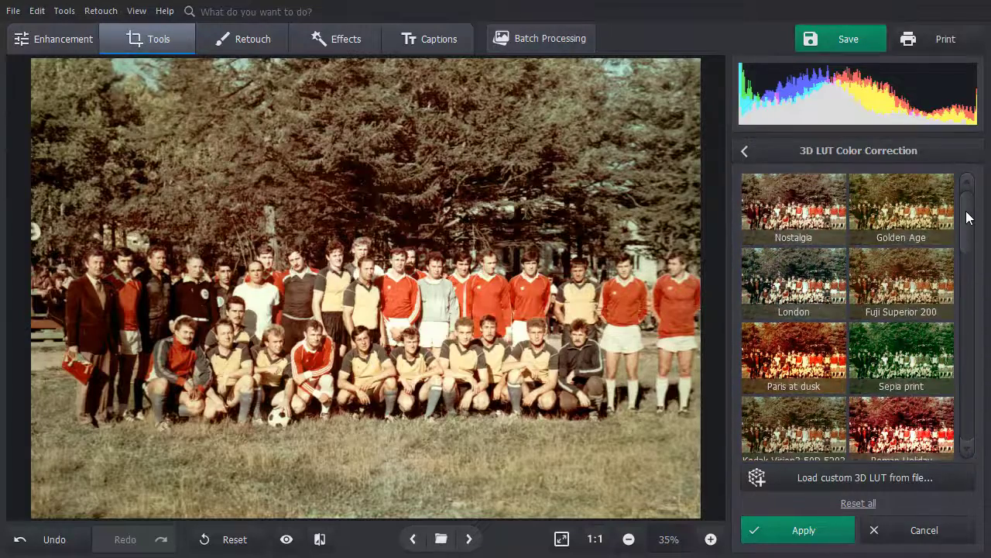
pyautogui.click(806, 209)
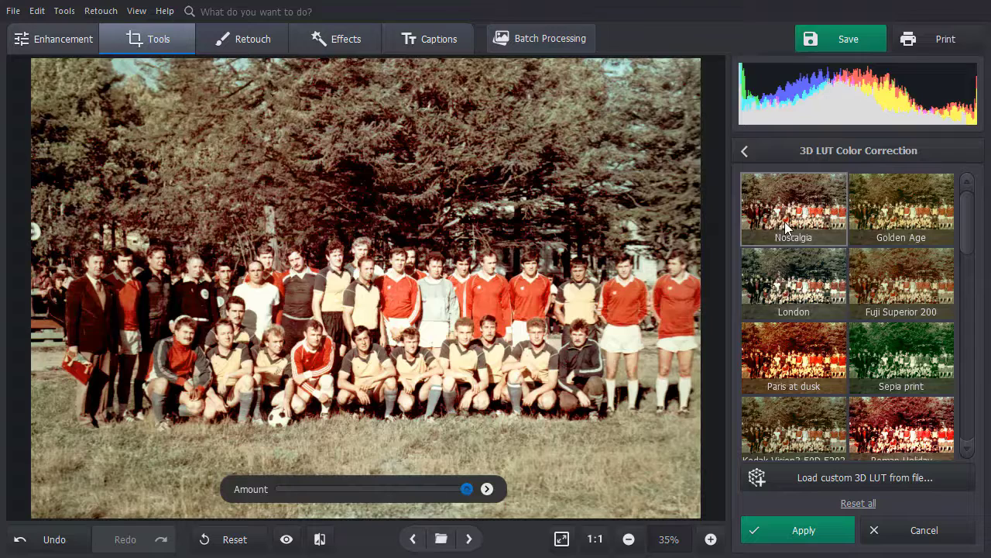
pyautogui.moveTo(467, 488); pyautogui.dragTo(402, 487)
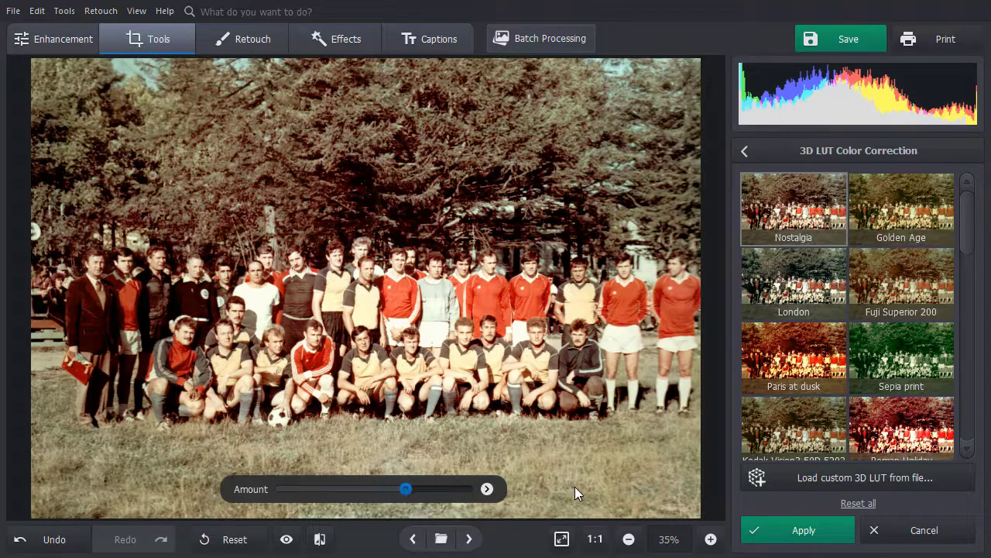
pyautogui.click(767, 520)
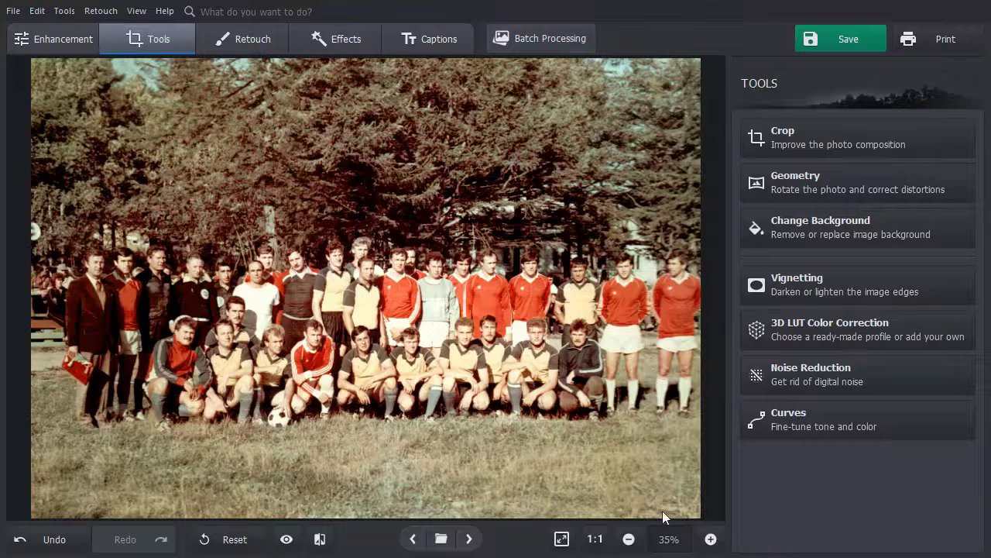
pyautogui.click(284, 539)
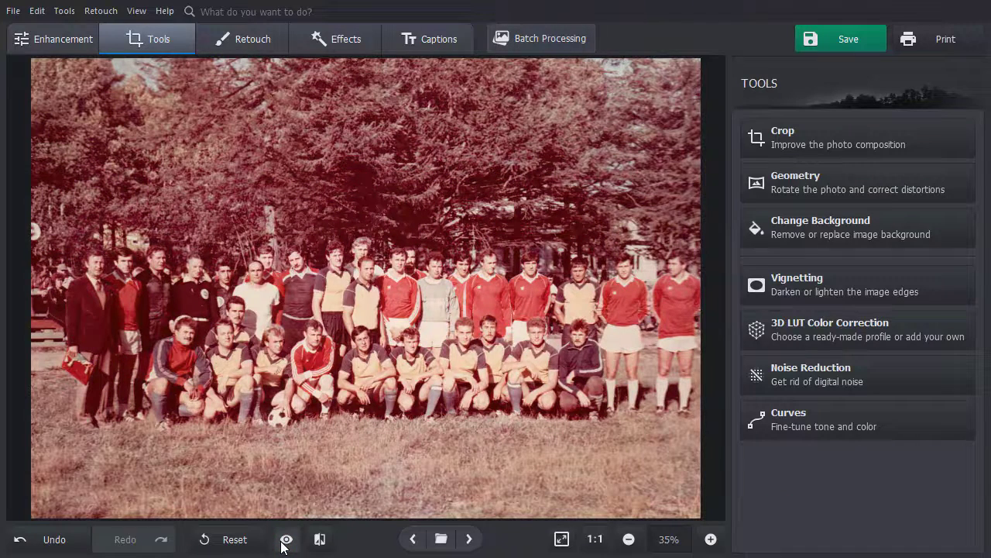
pyautogui.click(282, 542)
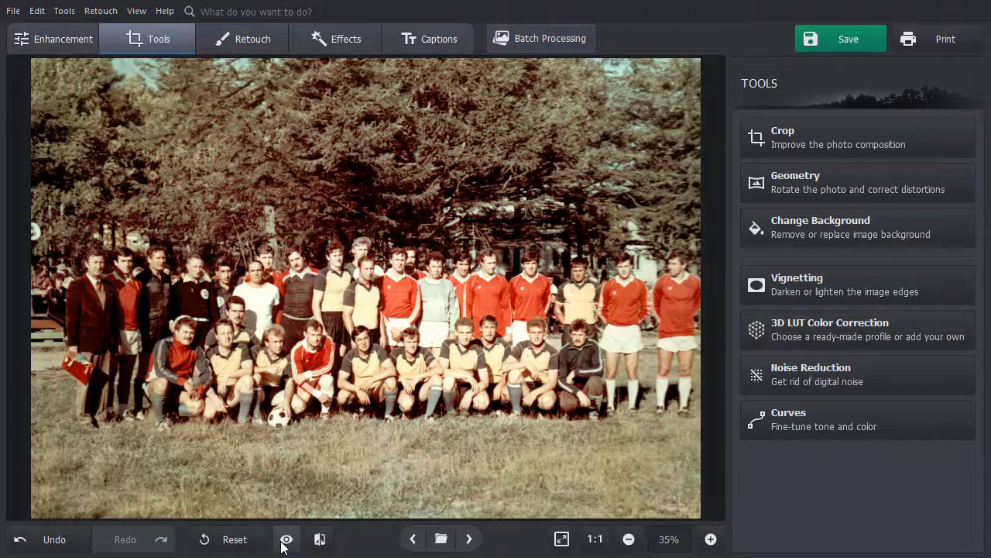